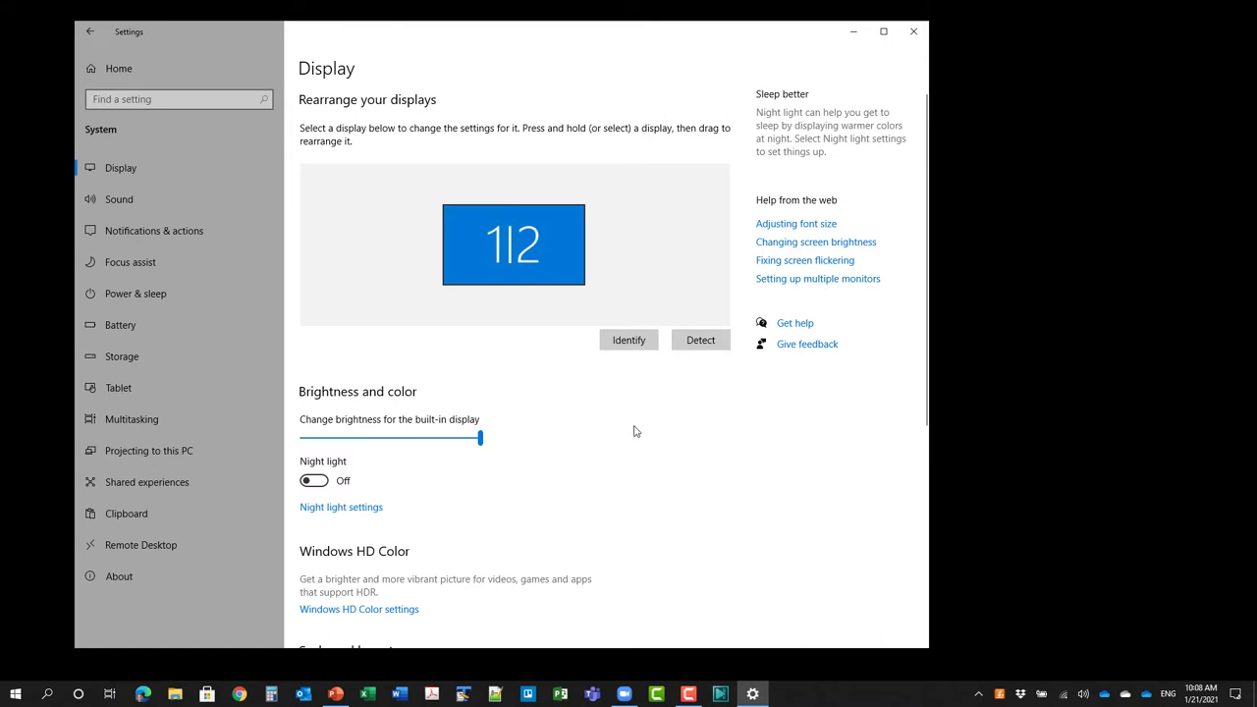
# - Set the multiple displays mode to Extend these displays and keep the changed display settings
pyautogui.scroll(-5, 634, 432)
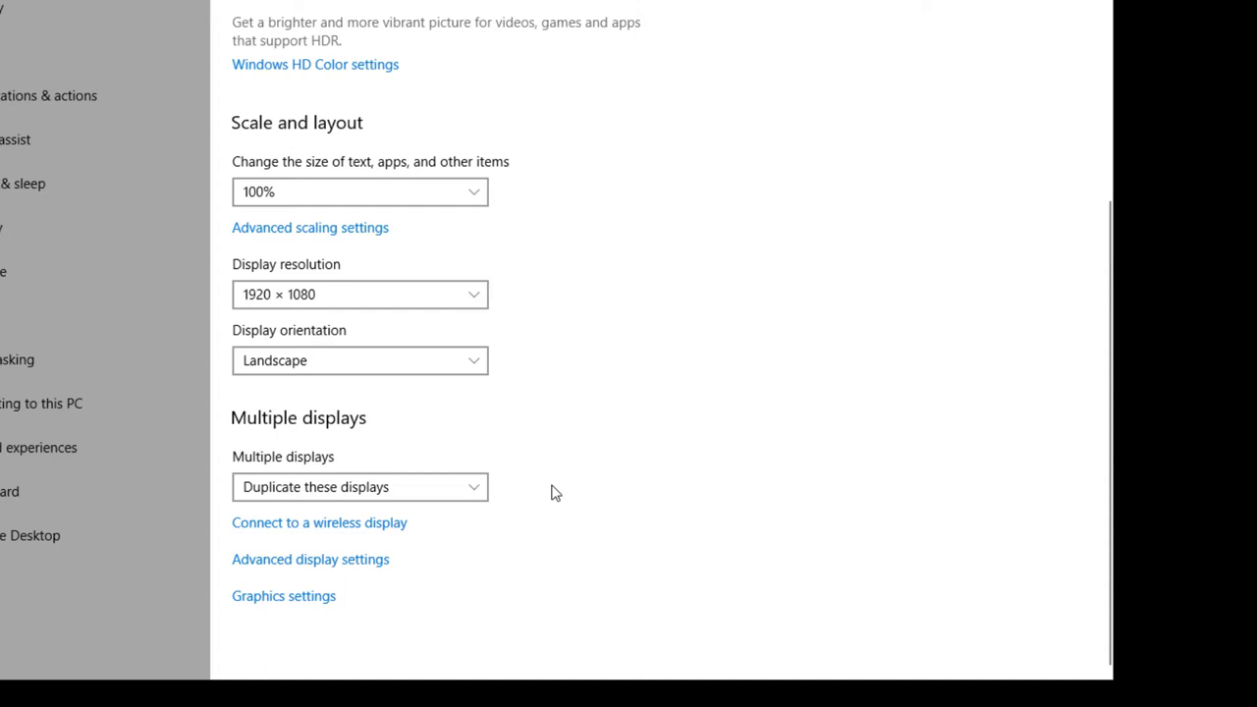
pyautogui.click(478, 493)
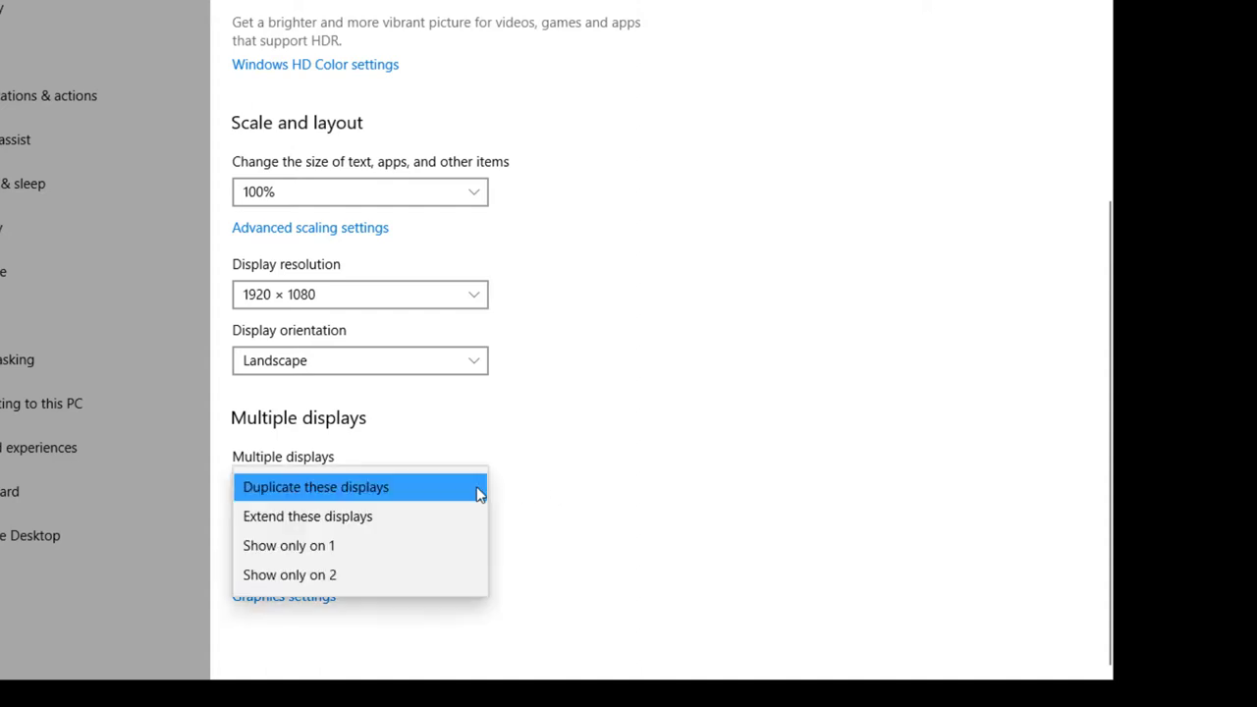
pyautogui.click(391, 518)
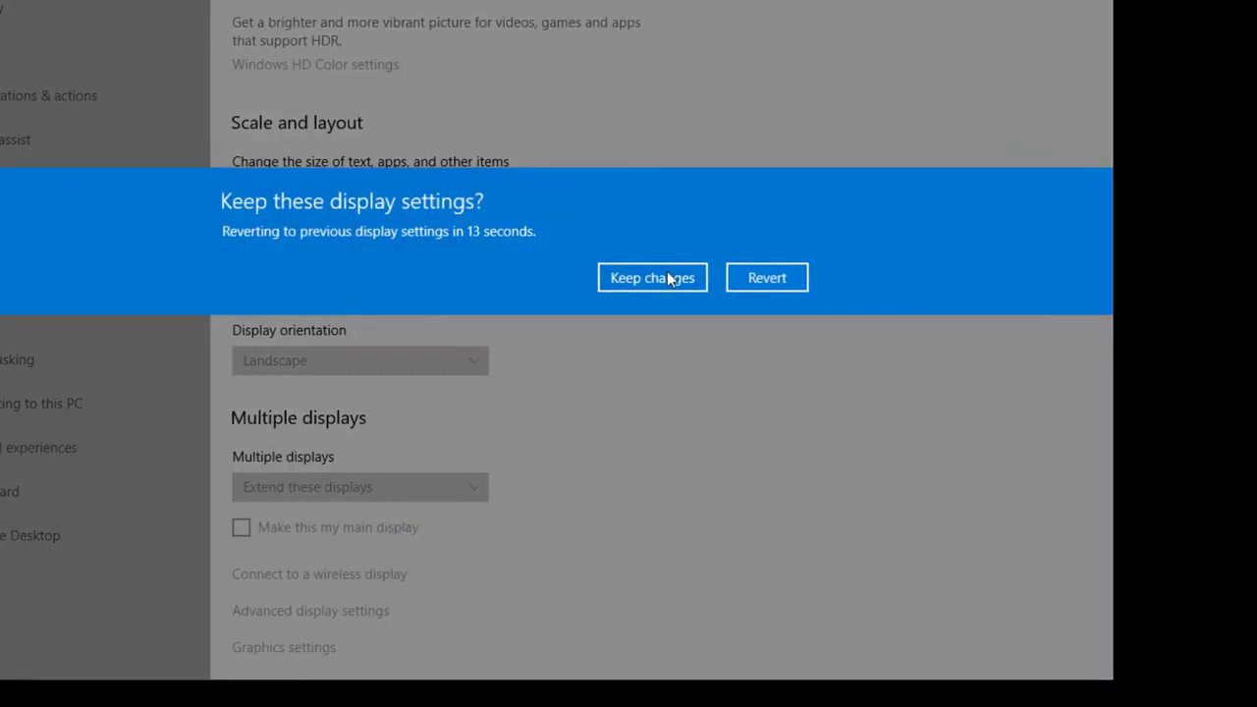
pyautogui.click(657, 278)
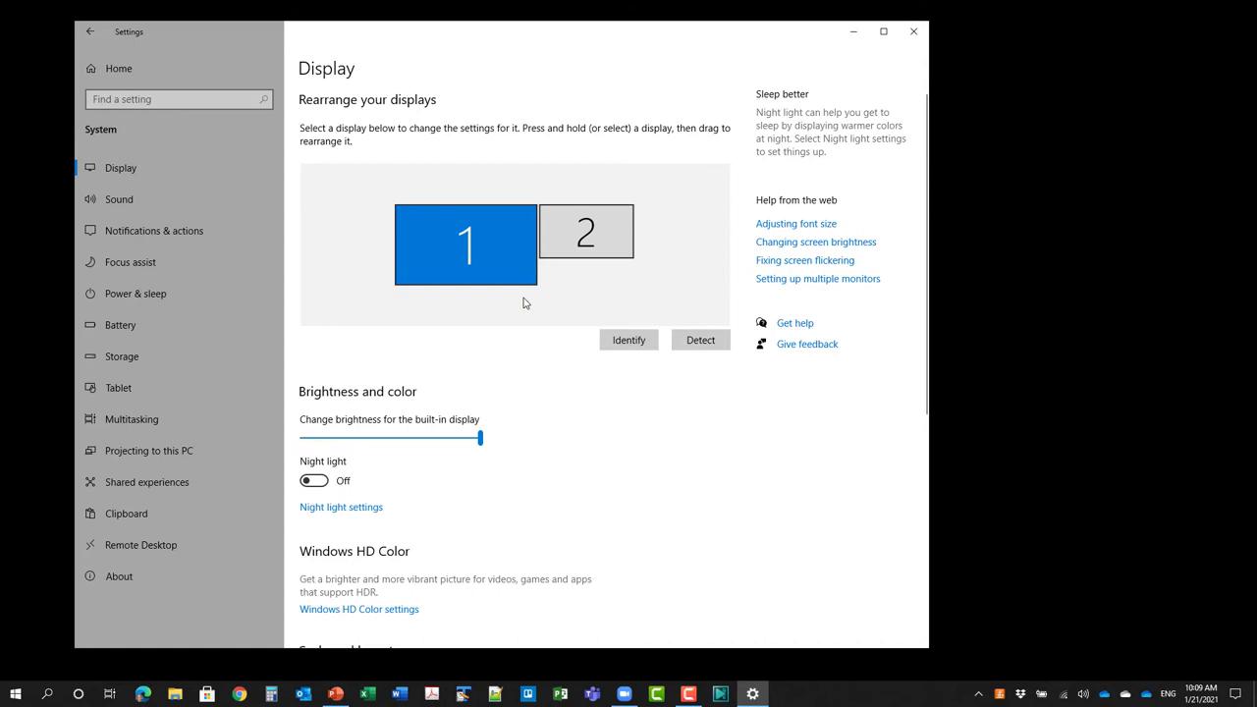
# - Select display 2 and examine its available display resolutions without changing the selected one
pyautogui.click(564, 251)
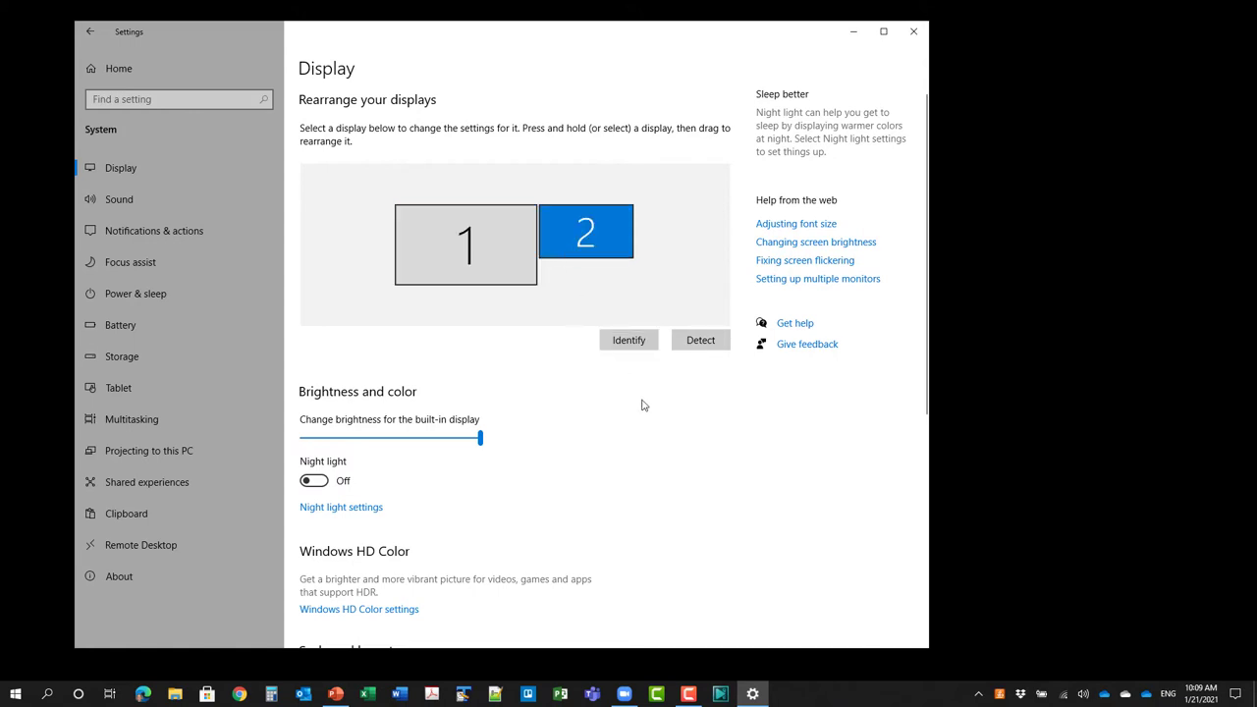
pyautogui.scroll(-5, 643, 406)
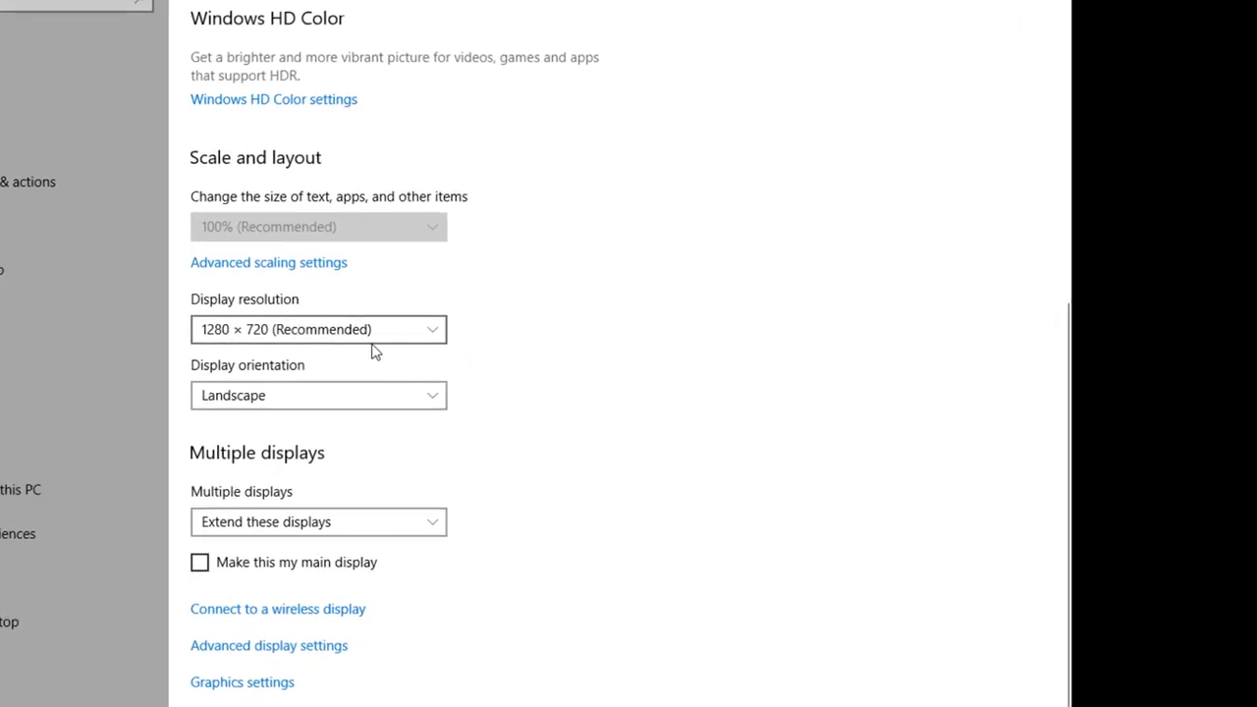
pyautogui.click(435, 332)
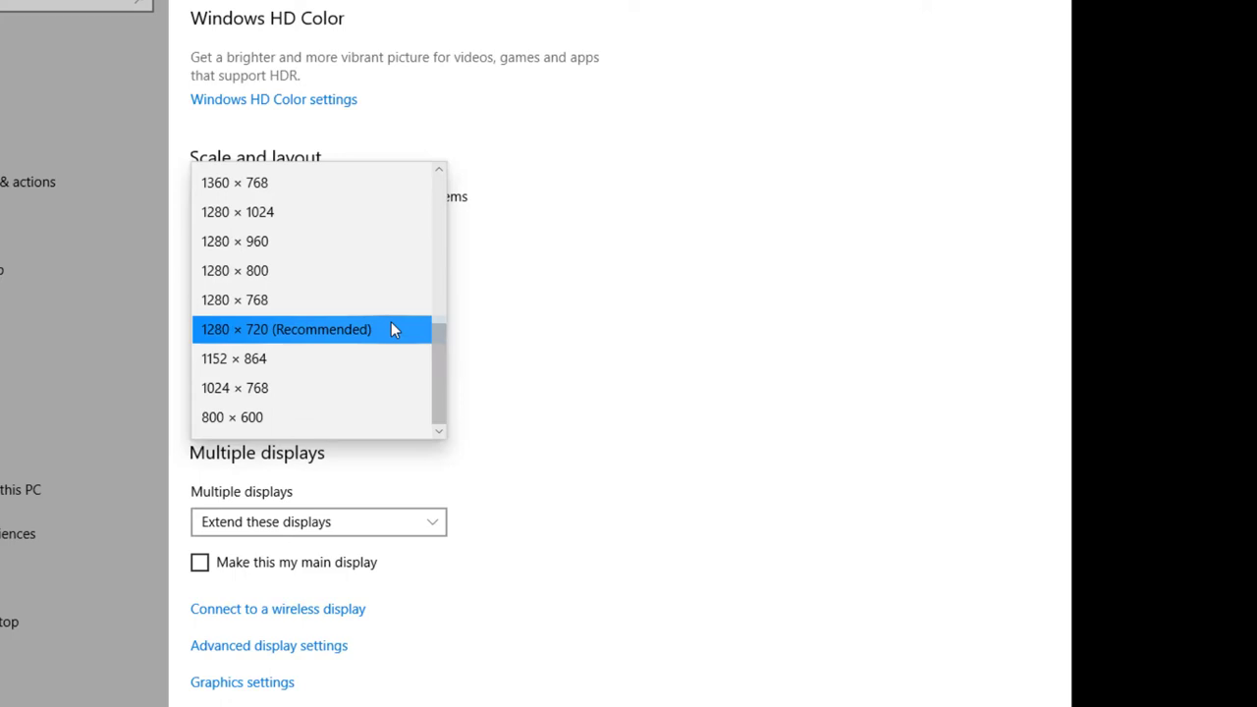
pyautogui.scroll(5, 376, 263)
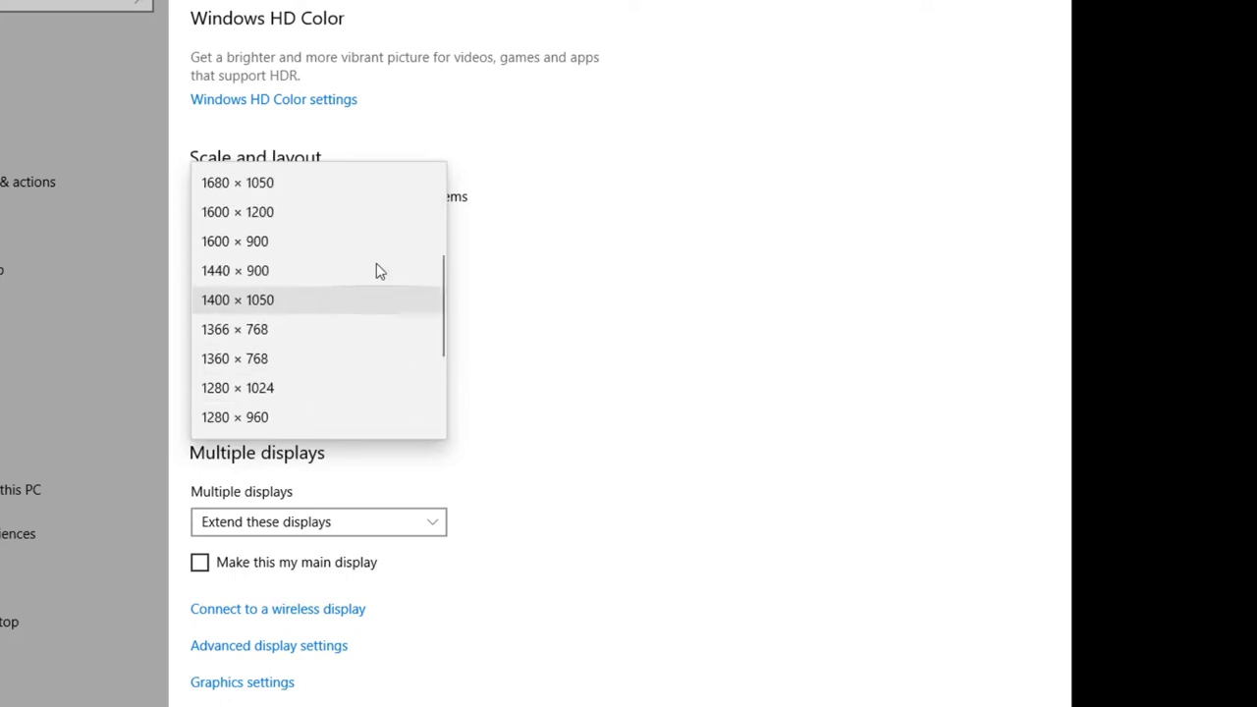
pyautogui.scroll(-5, 379, 270)
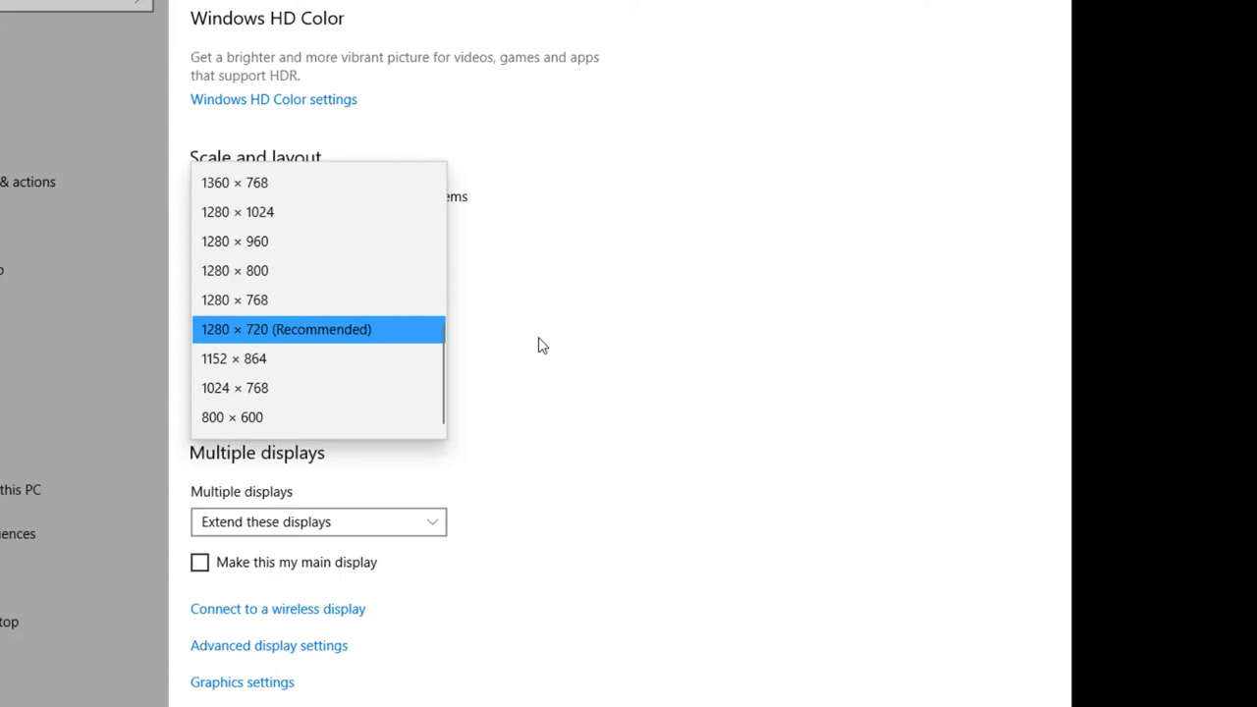
pyautogui.click(563, 334)
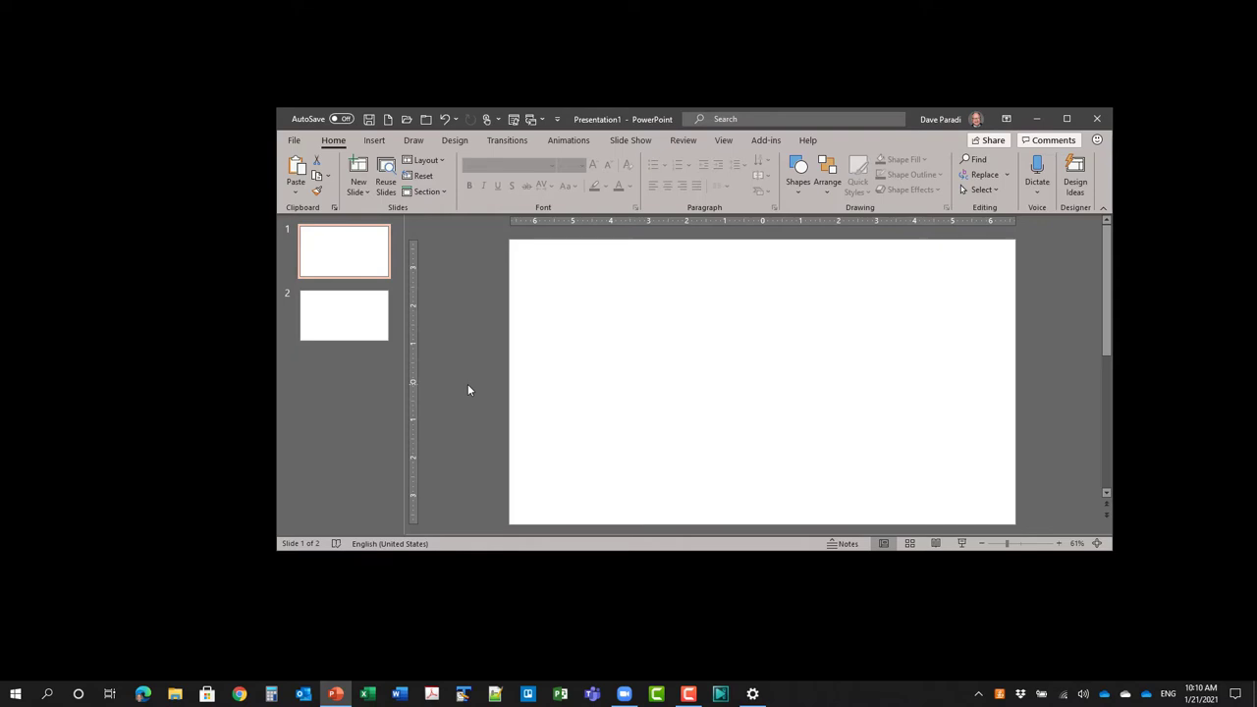
# - In PowerPoint, paste the screenshot of both displays onto the blank first slide and start the slide show
pyautogui.click(522, 368)
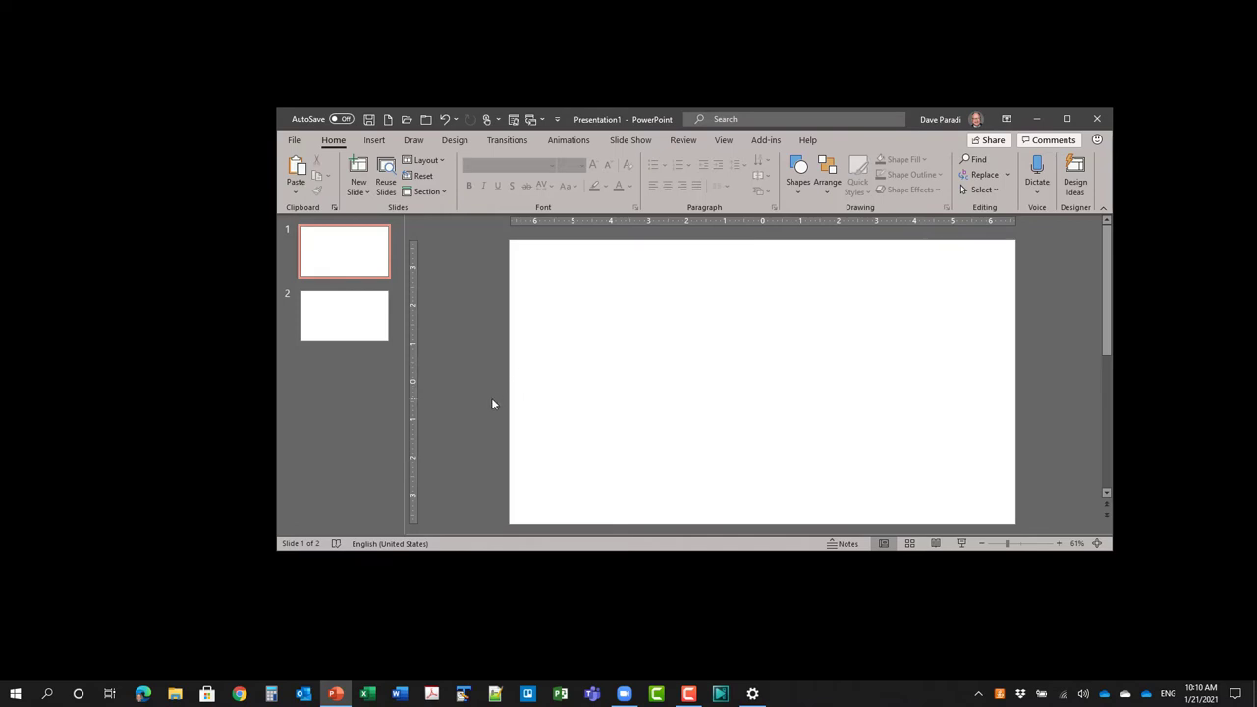
pyautogui.hotkey('ctrl', 'v')
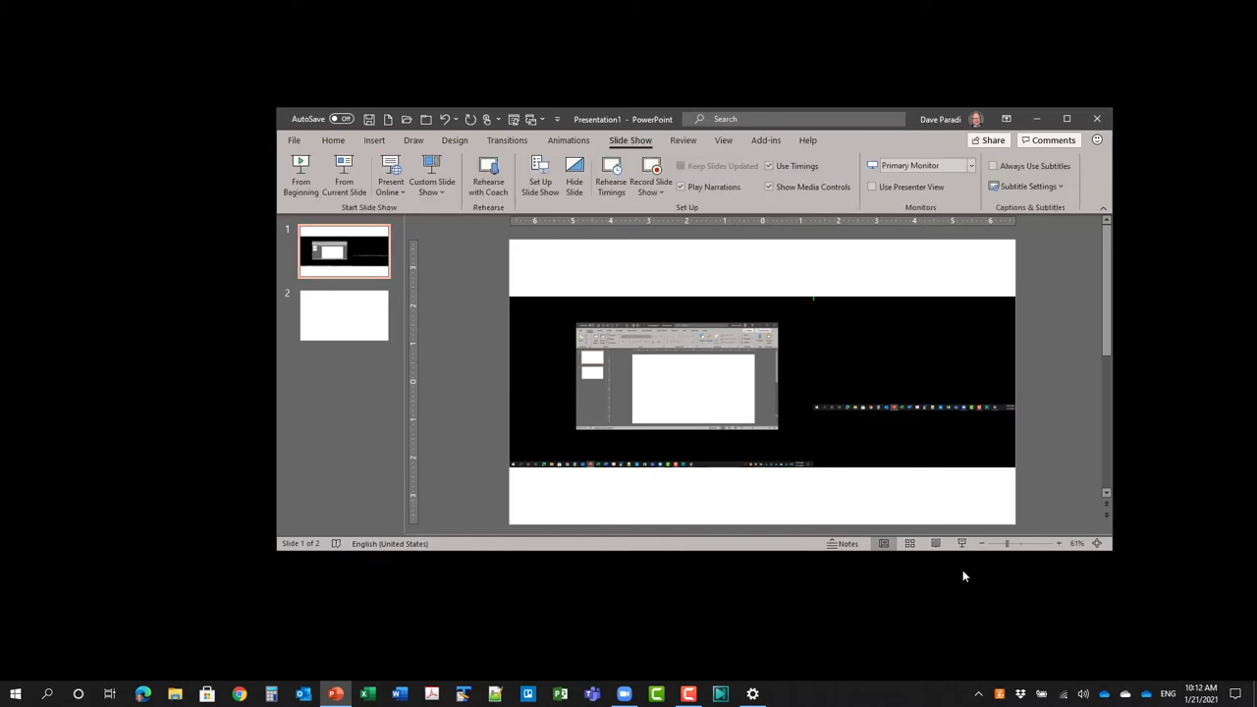
pyautogui.click(963, 543)
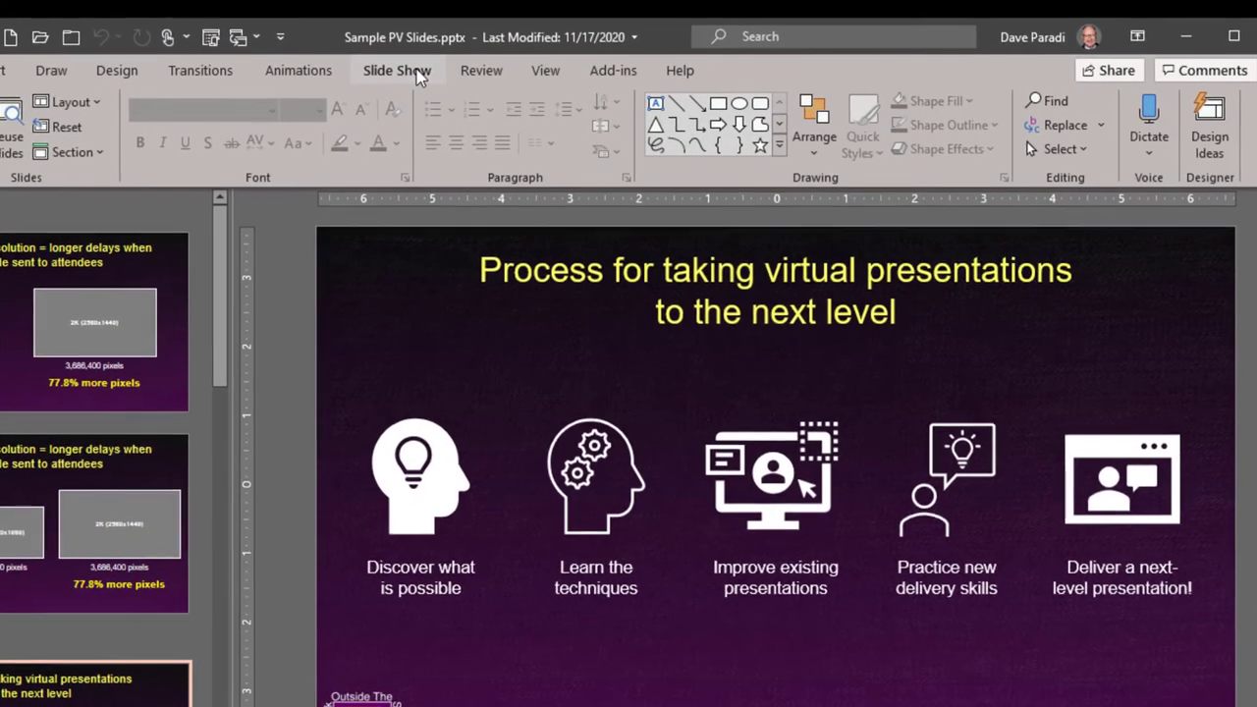
# - Set the slide show monitor for Sample PV Slides.pptx to Monitor 2 MACROSILICON
pyautogui.click(396, 71)
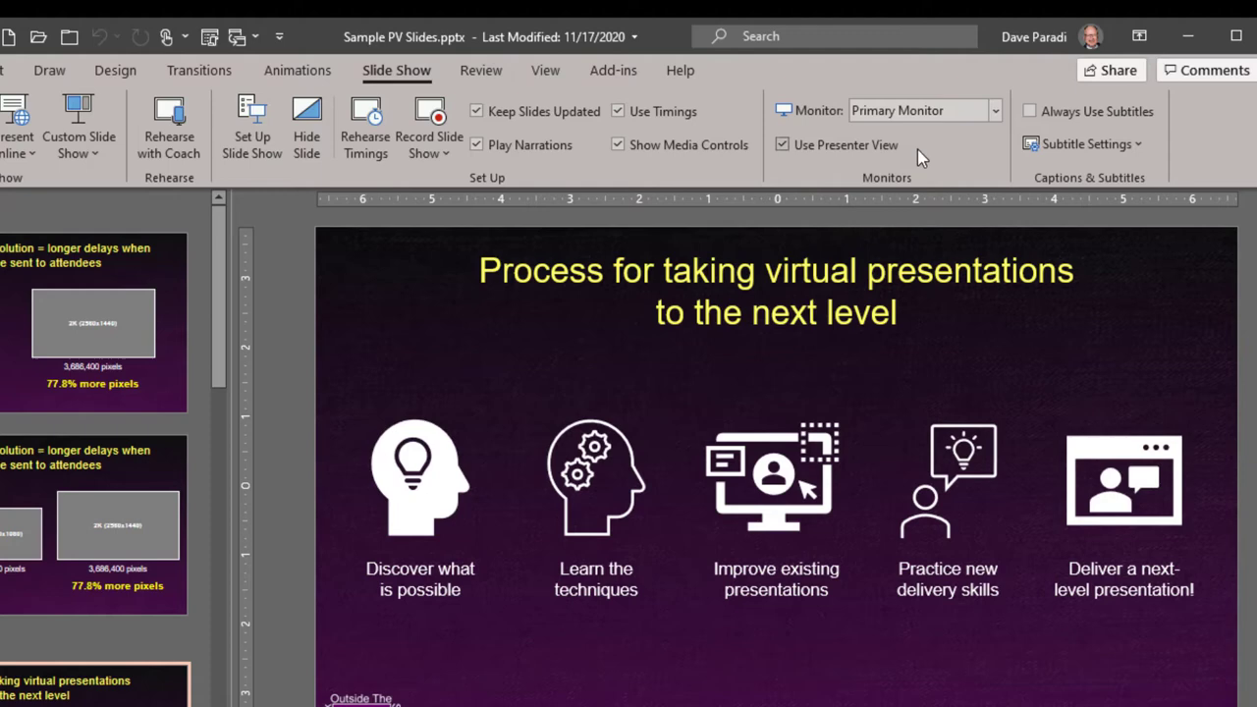
pyautogui.click(996, 111)
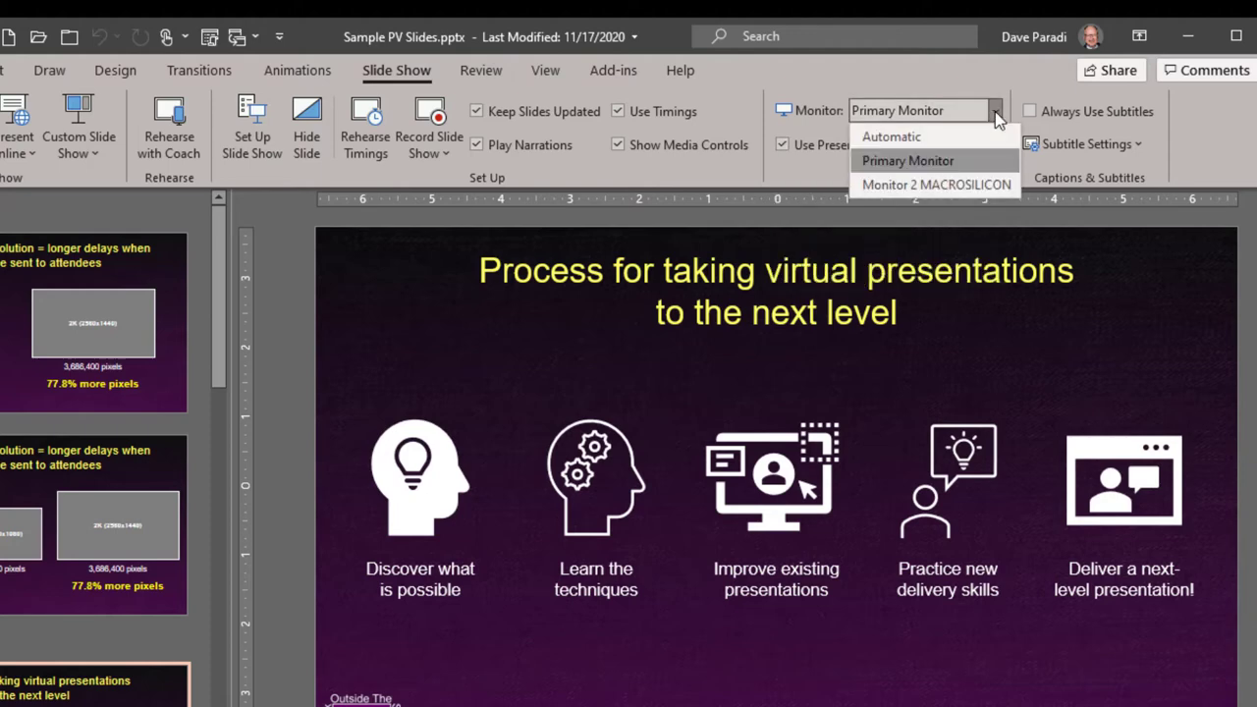
pyautogui.click(966, 187)
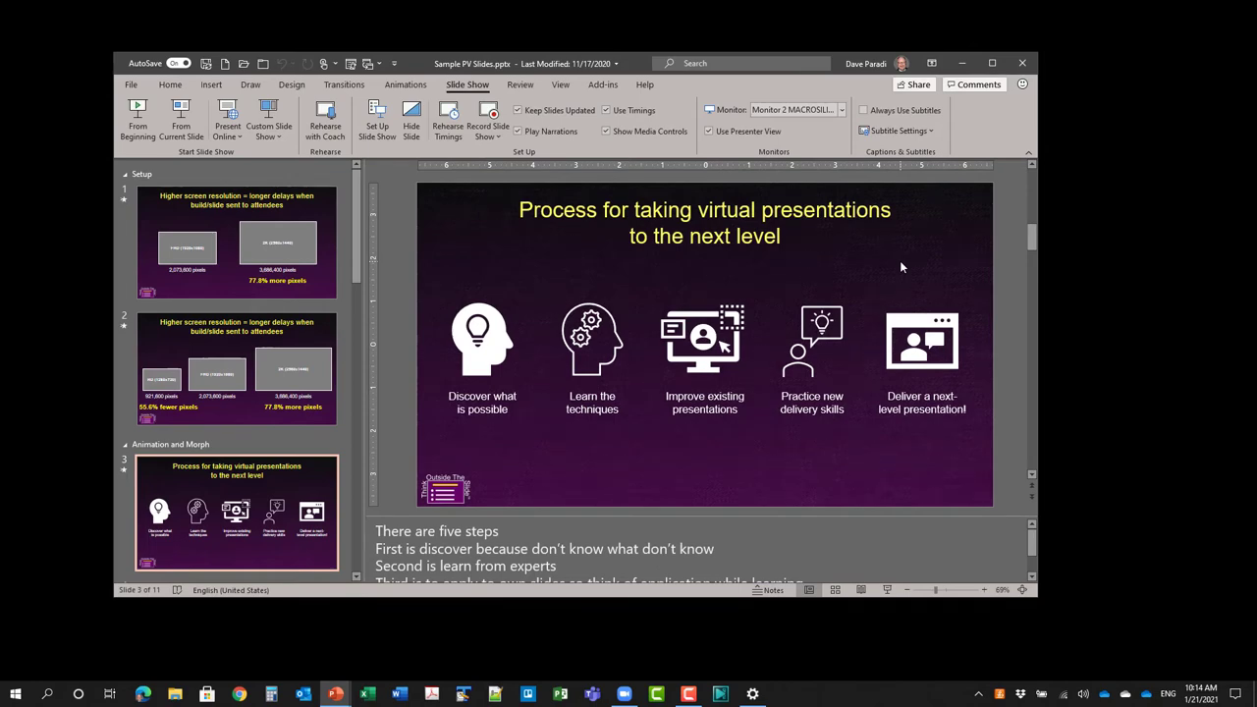
# - Start the slide show from the current slide and shrink Presenter View to a smaller window, moved higher over the editing window
pyautogui.click(180, 119)
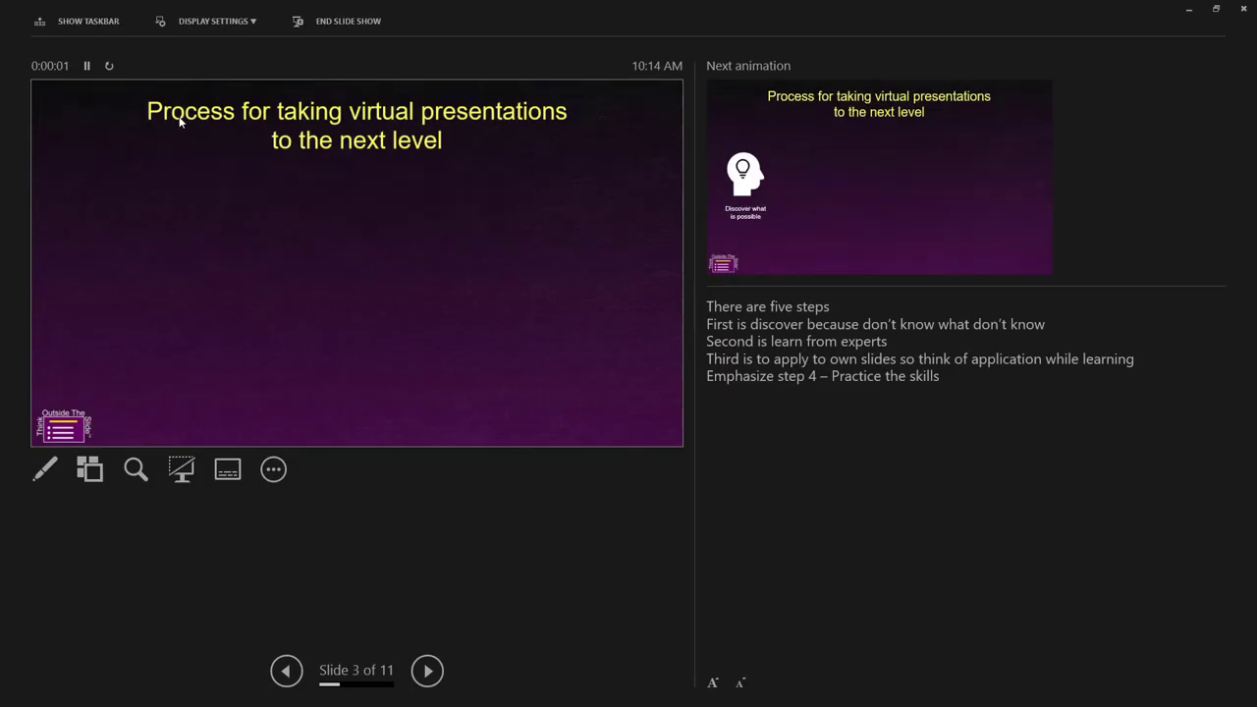
pyautogui.click(1215, 9)
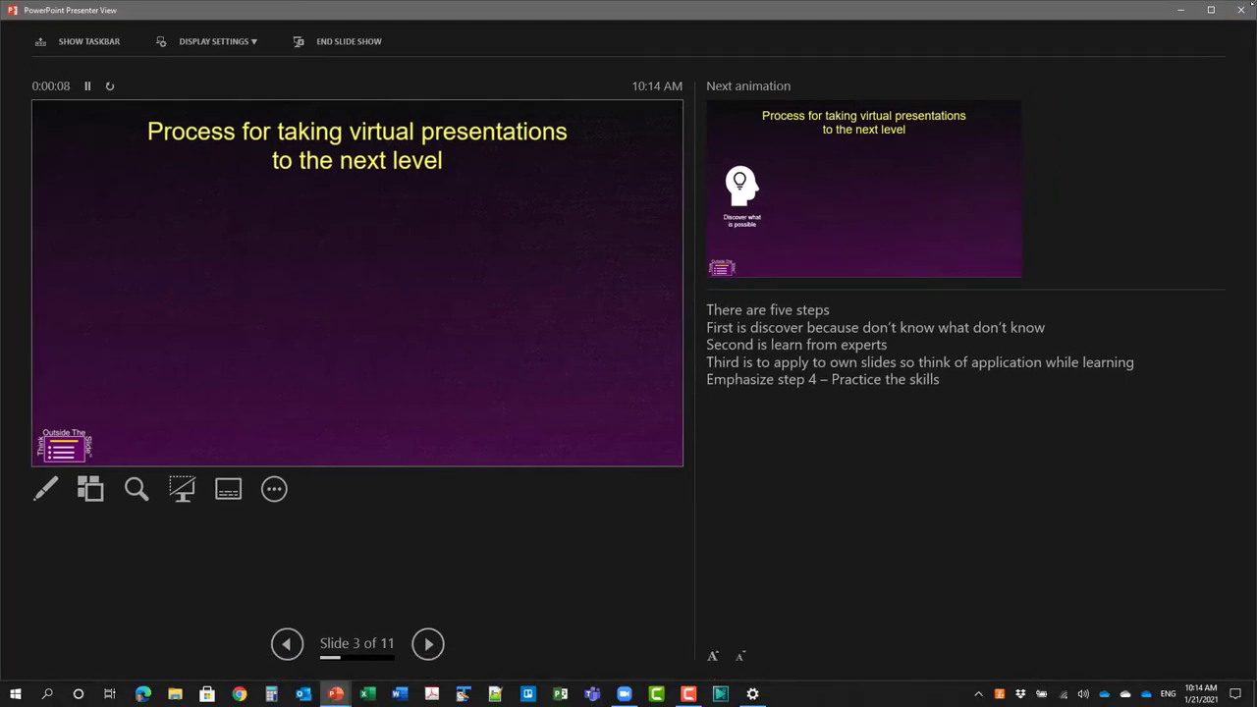
pyautogui.moveTo(1215, 10); pyautogui.dragTo(664, 252)
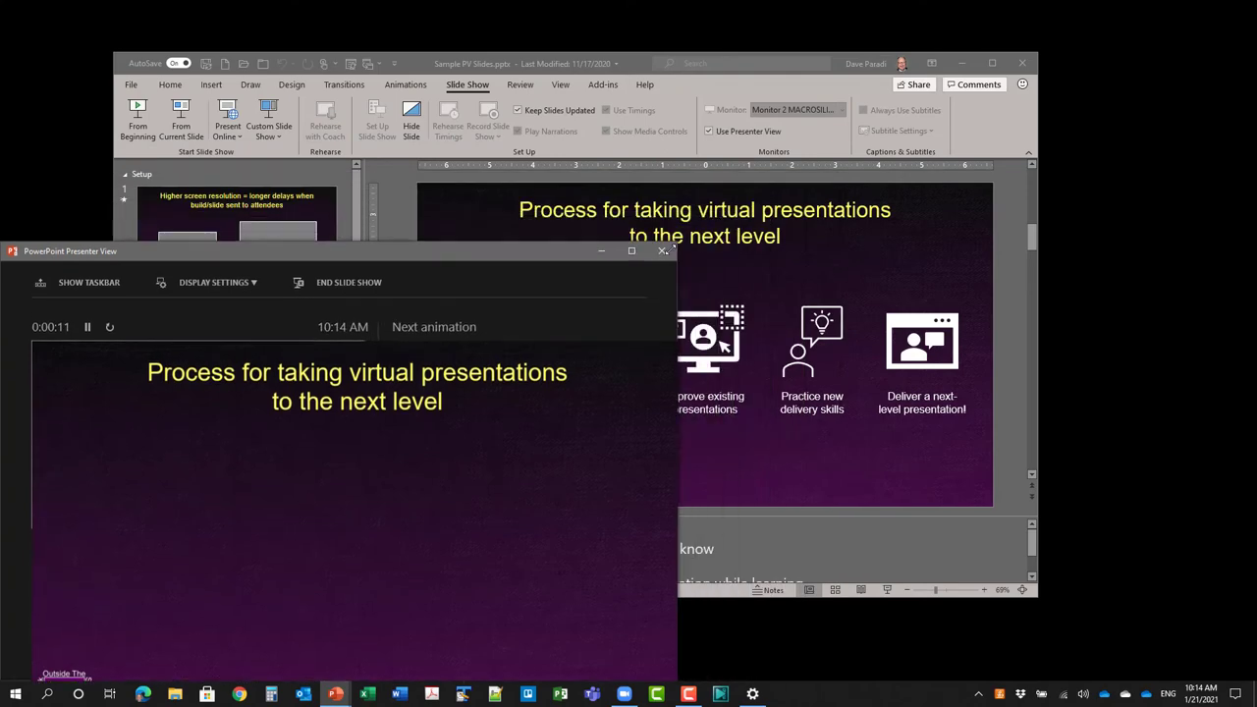
pyautogui.moveTo(494, 251); pyautogui.dragTo(541, 101)
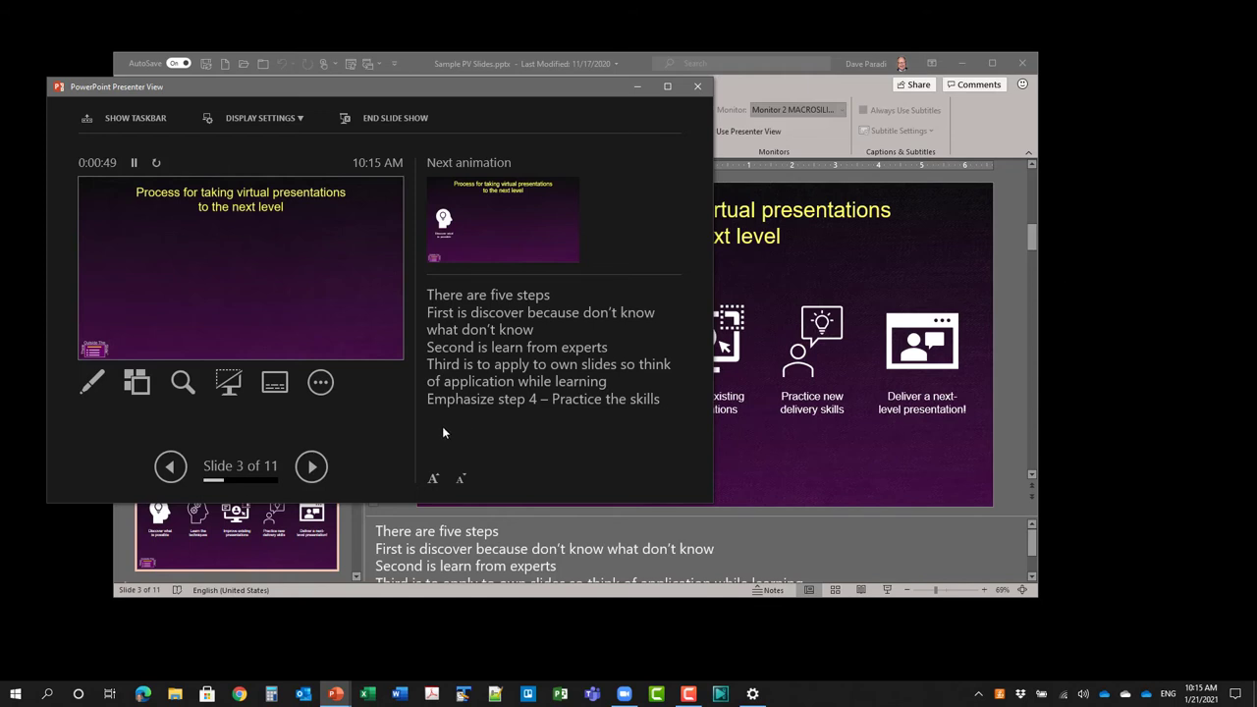
# - Advance the animations on slide 3 to reveal the first three process steps, ending with Improve existing presentations
pyautogui.click(310, 467)
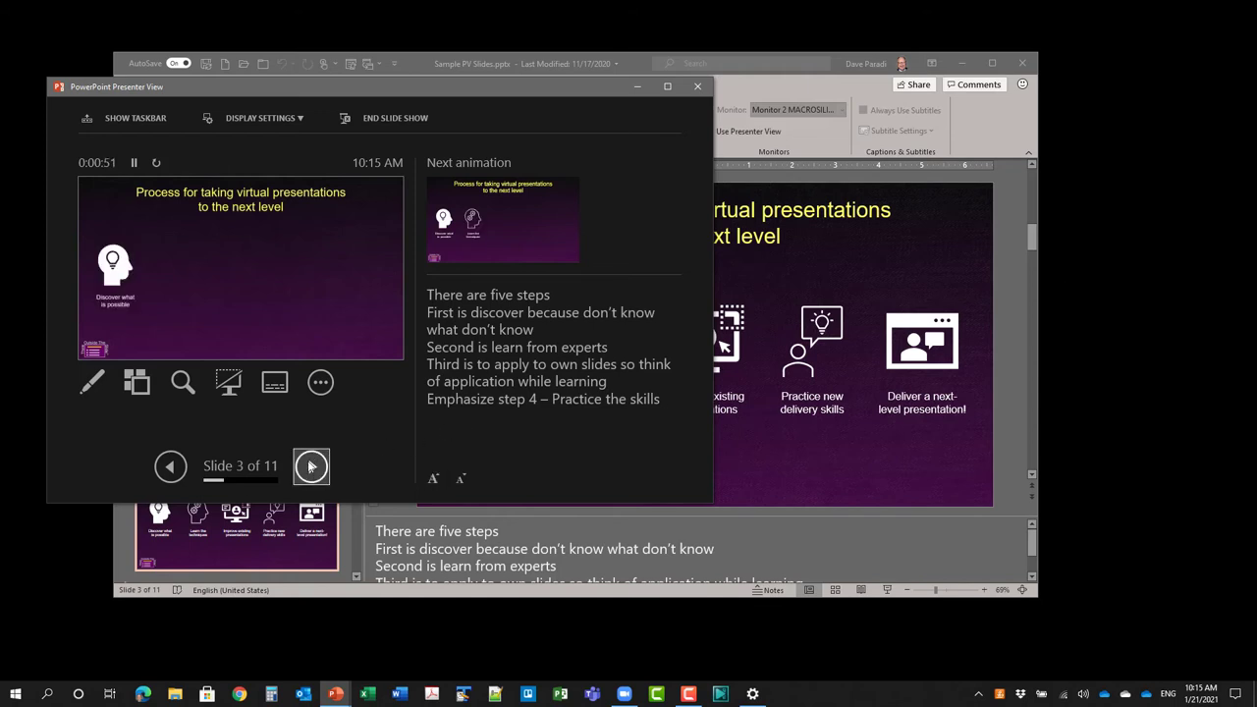
pyautogui.click(310, 466)
pyautogui.click(311, 466)
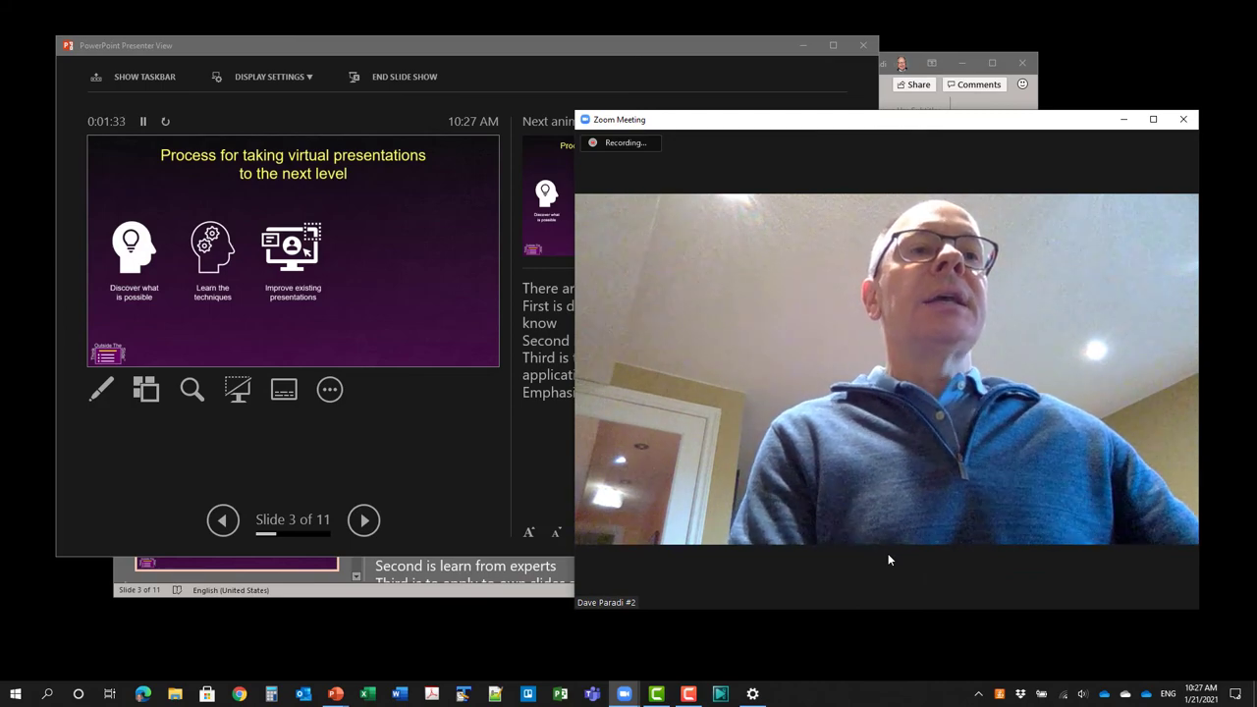
# - In the Zoom meeting, share Screen 2, which holds the full-screen slide show
pyautogui.moveTo(957, 592)
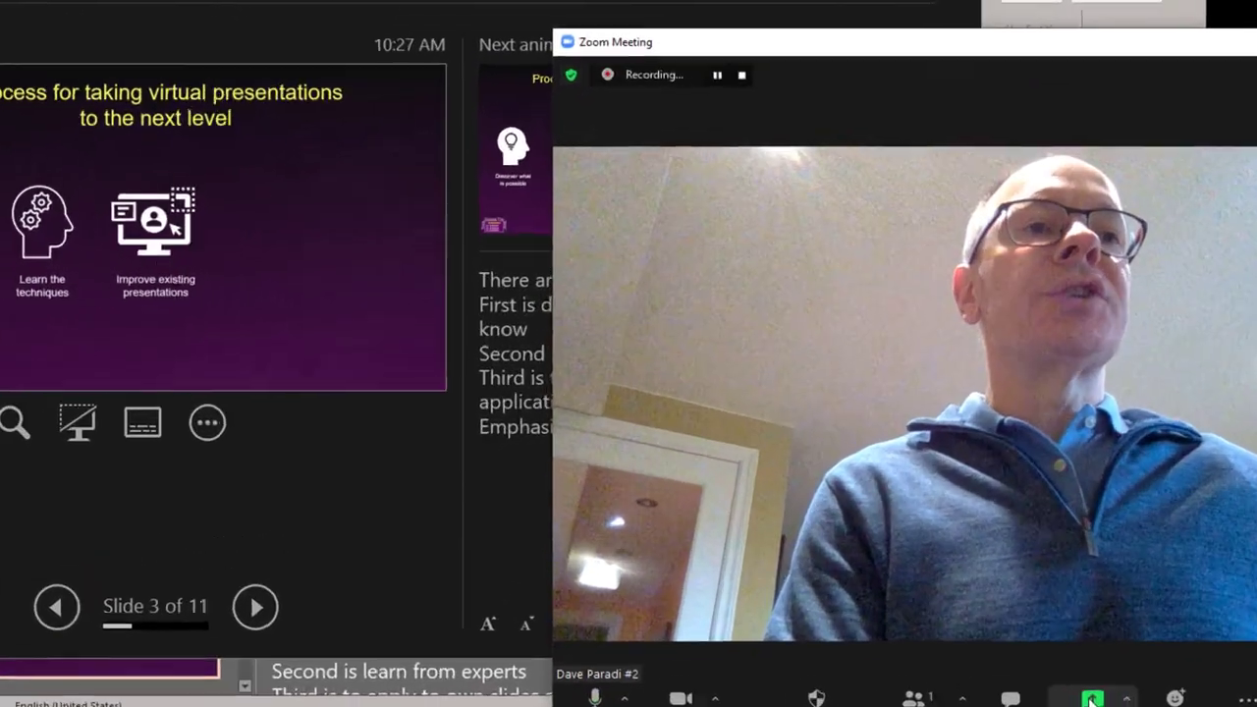
pyautogui.click(969, 602)
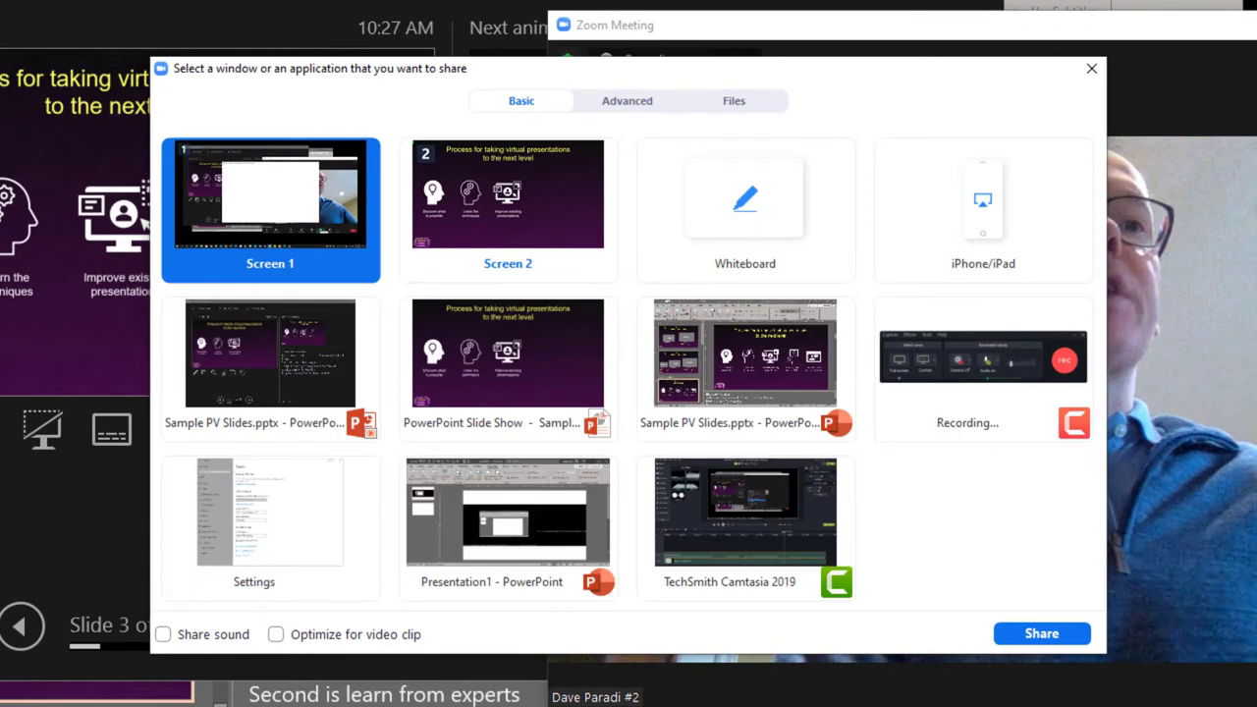
pyautogui.click(521, 249)
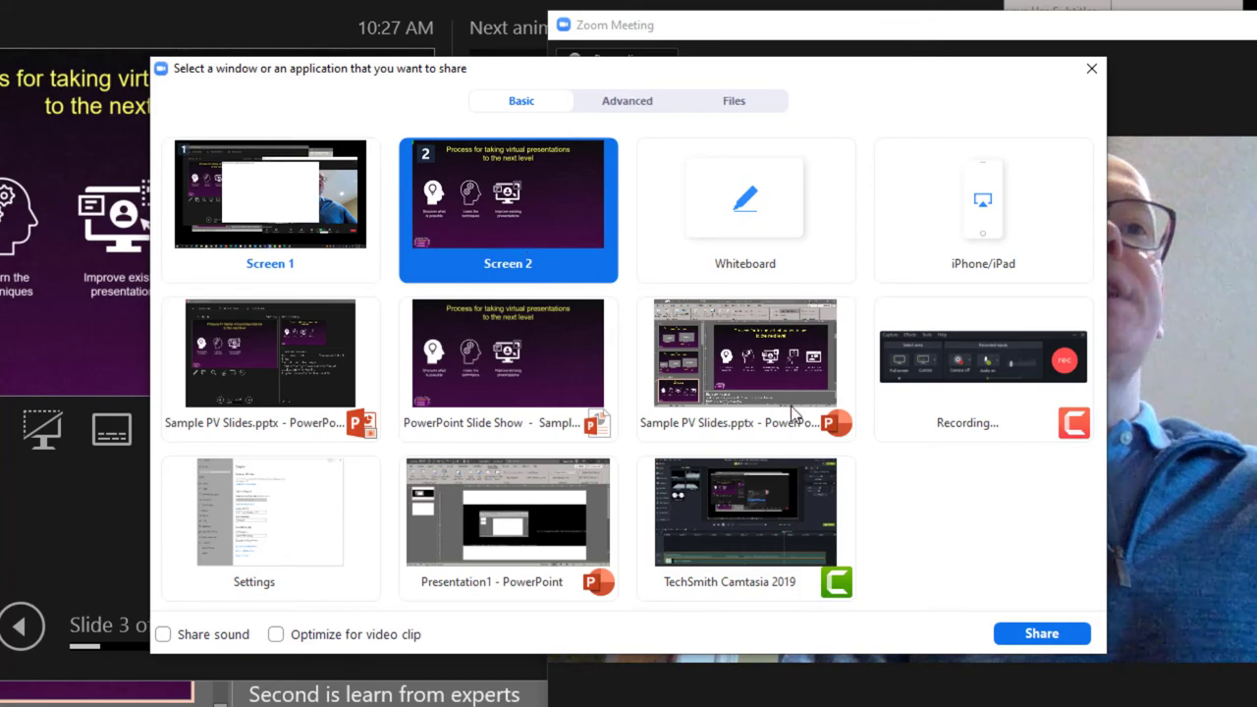
pyautogui.click(1039, 634)
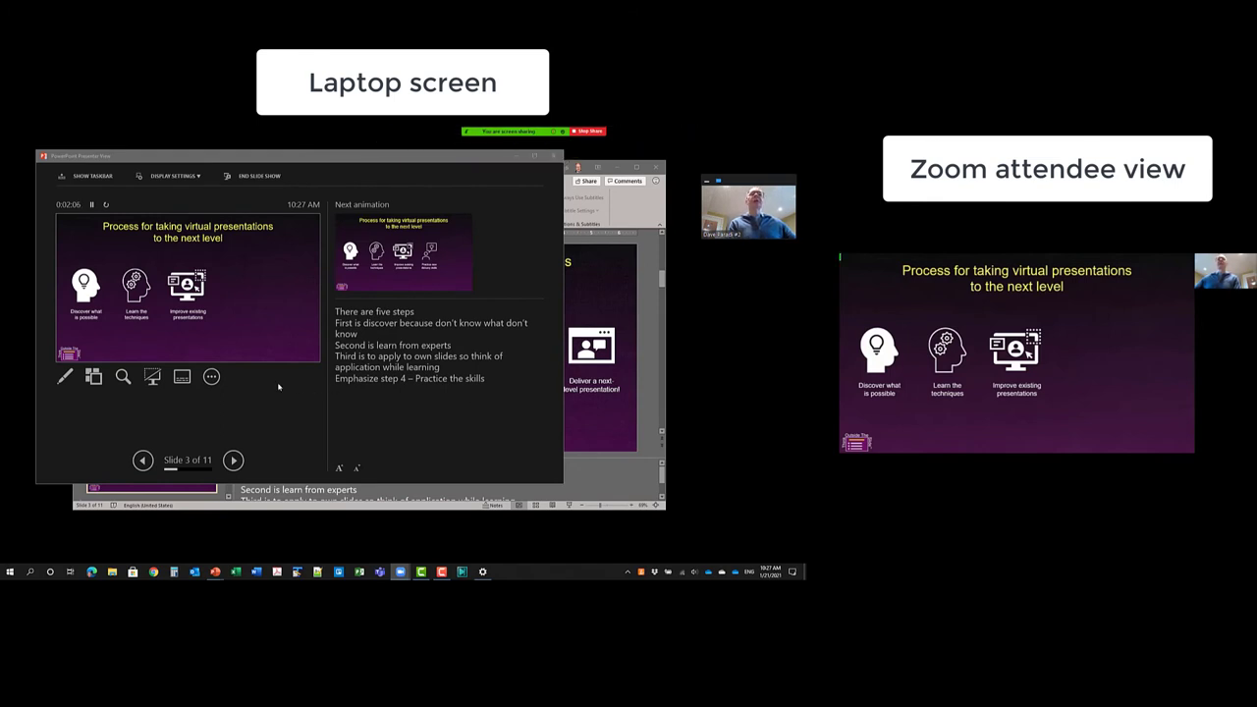
# - Advance the shared presentation through the last two process steps and the Morph transition slides to slide 5, and stop the screen share
pyautogui.click(261, 393)
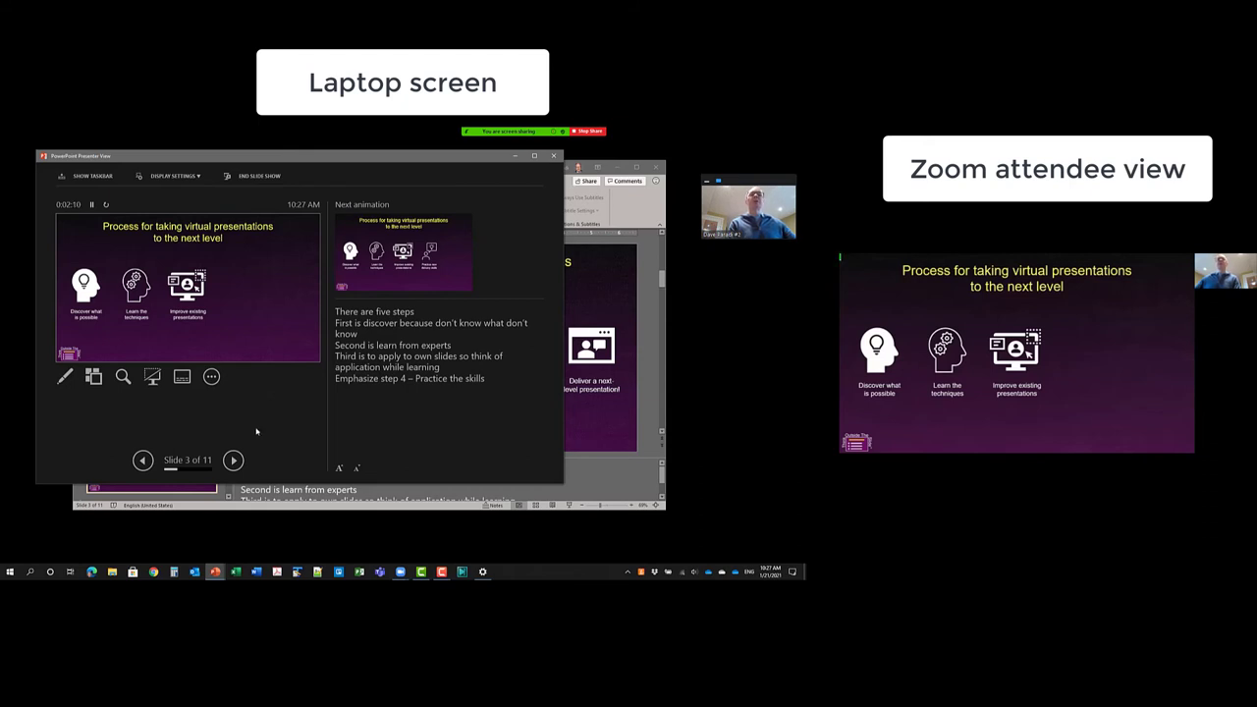
pyautogui.click(234, 460)
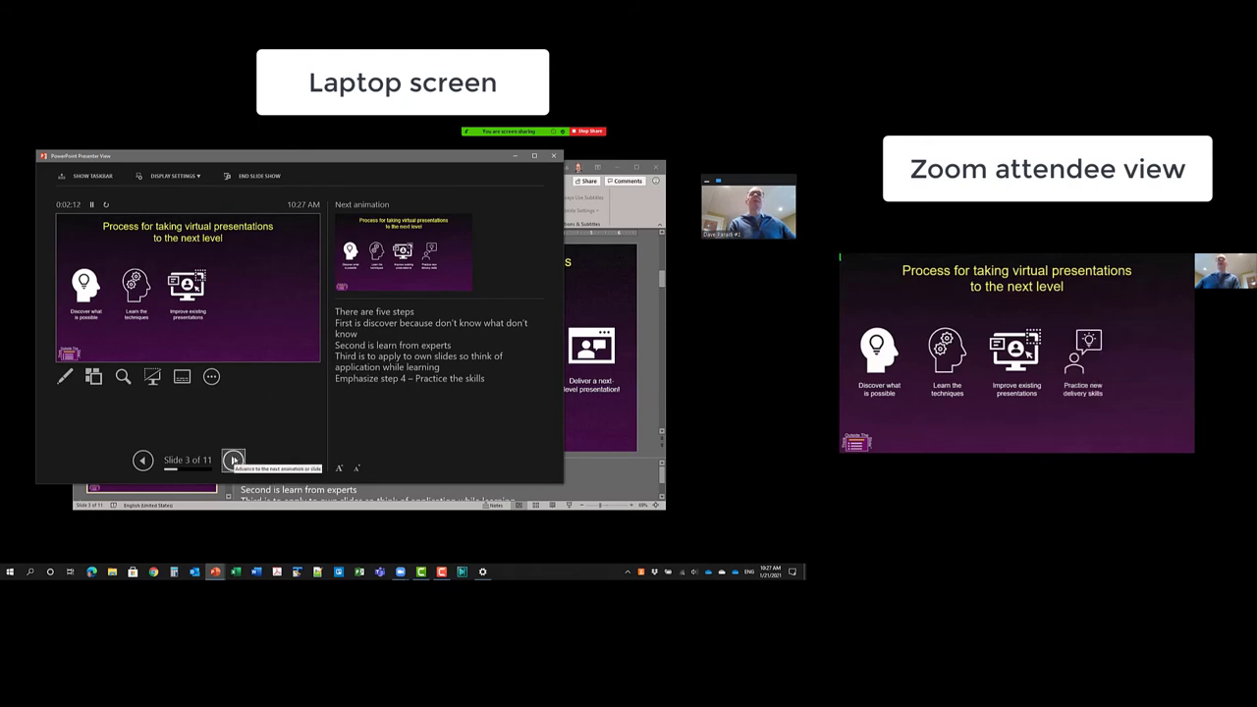
pyautogui.click(234, 460)
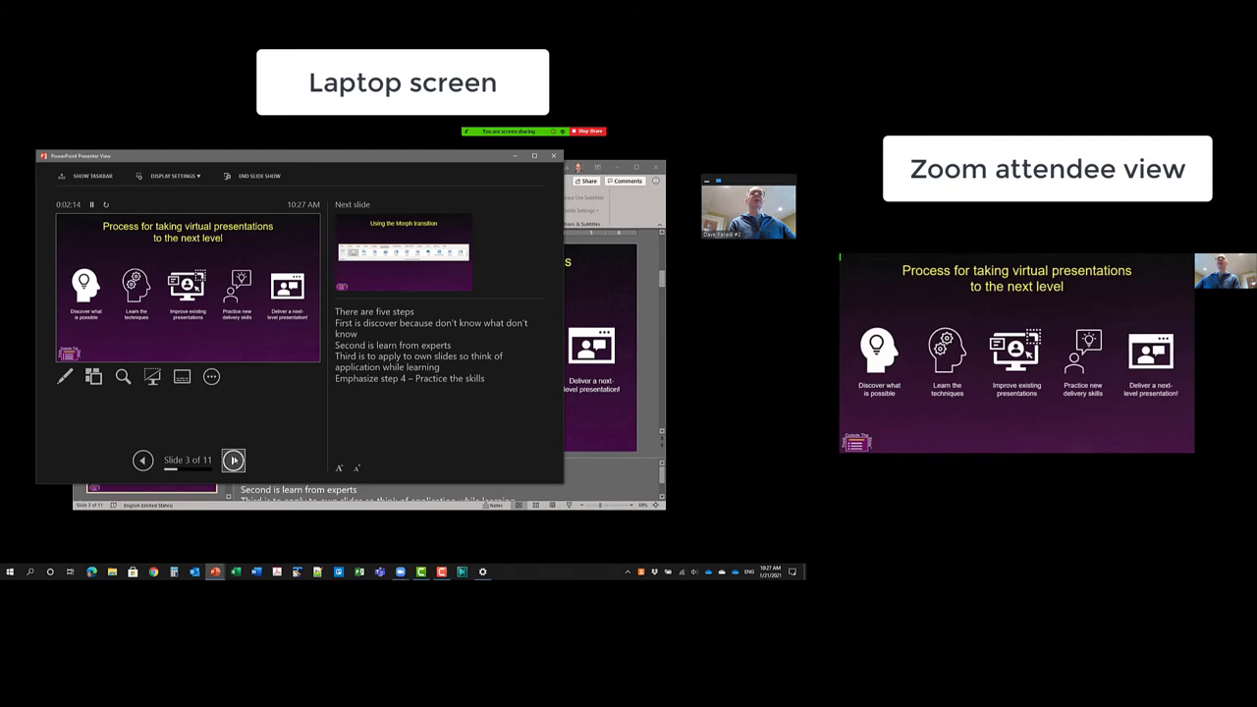
pyautogui.click(234, 459)
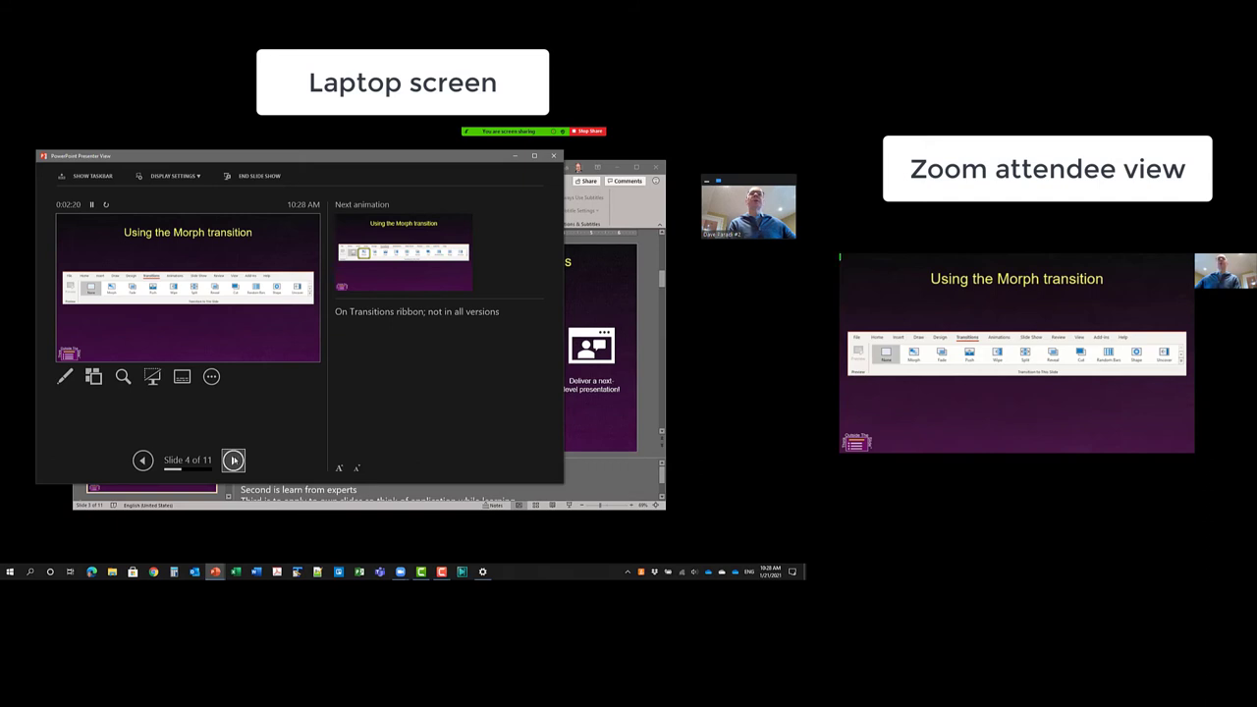
pyautogui.click(234, 459)
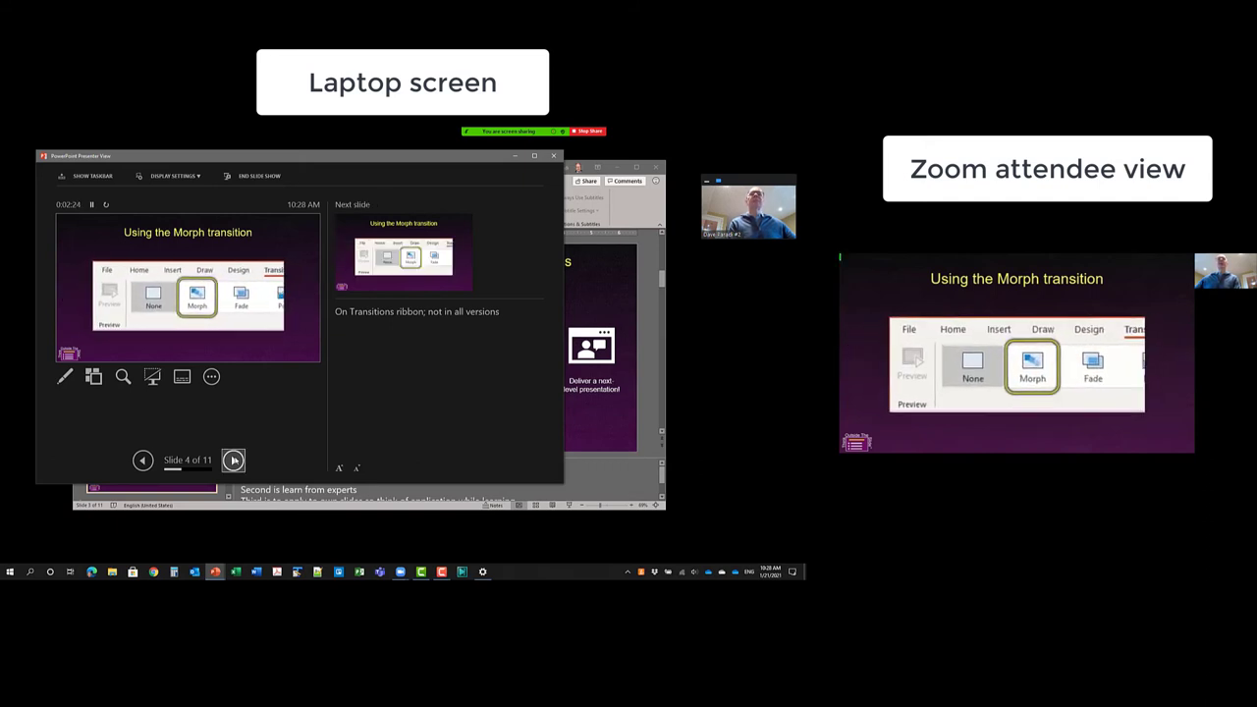
pyautogui.click(233, 460)
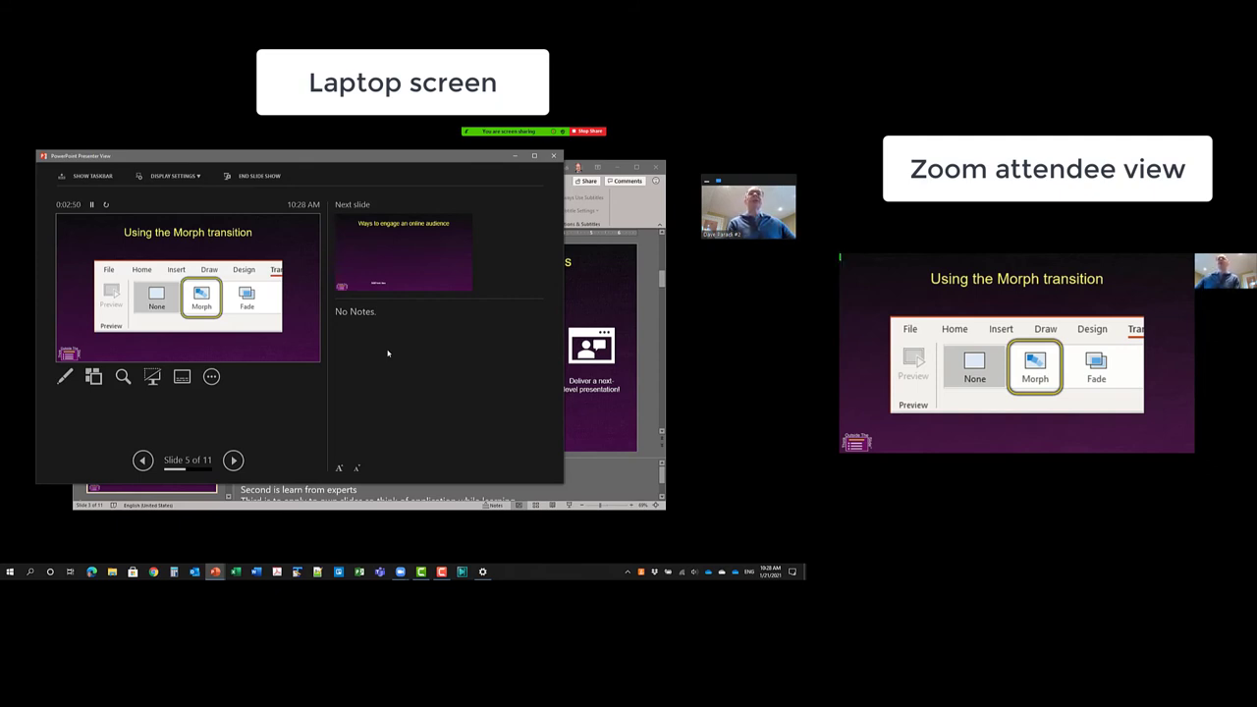
pyautogui.click(586, 132)
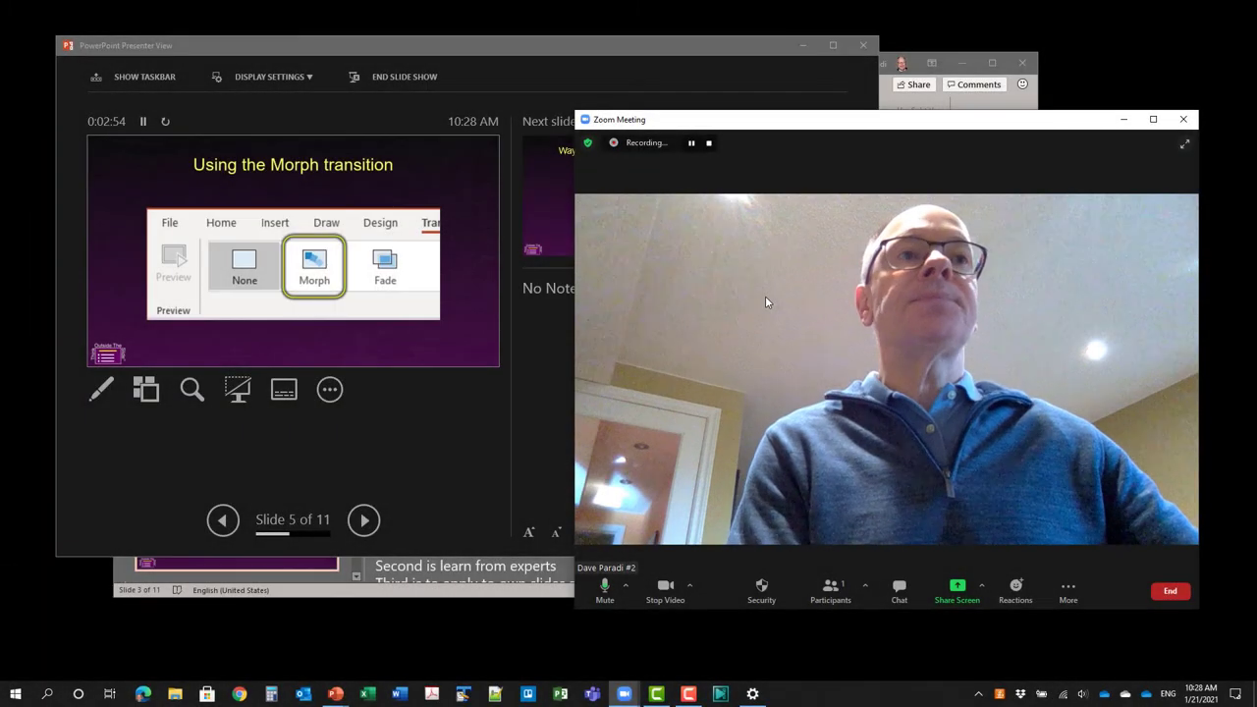